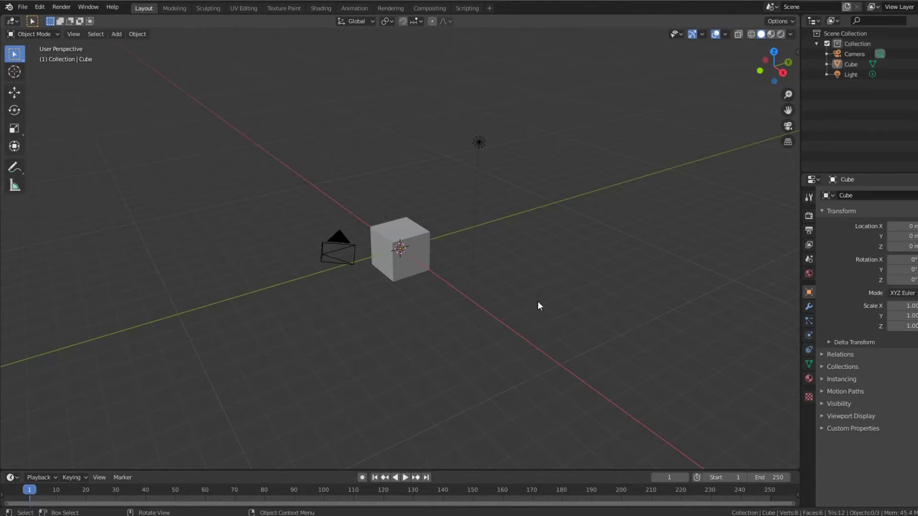
- Select the cube, the camera and the light individually in the scene and clear the selection
left_click(408, 267)
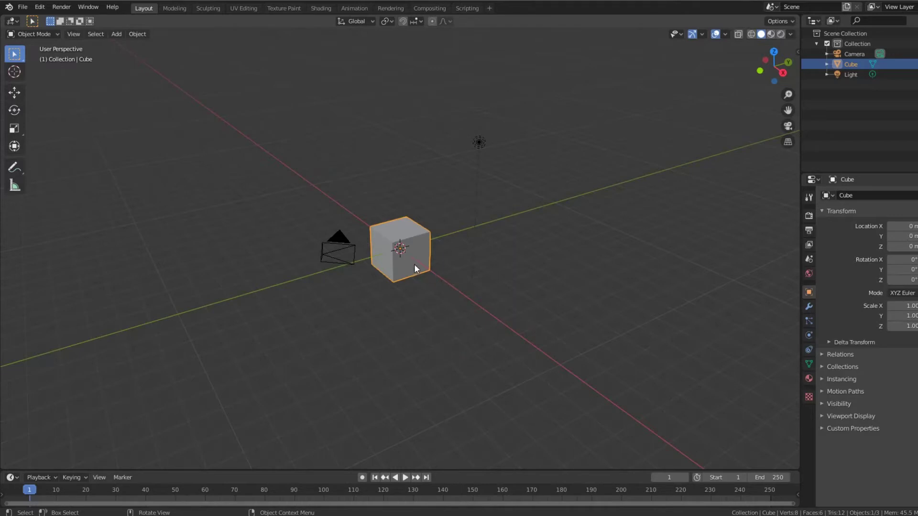
left_click(345, 261)
left_click(478, 140)
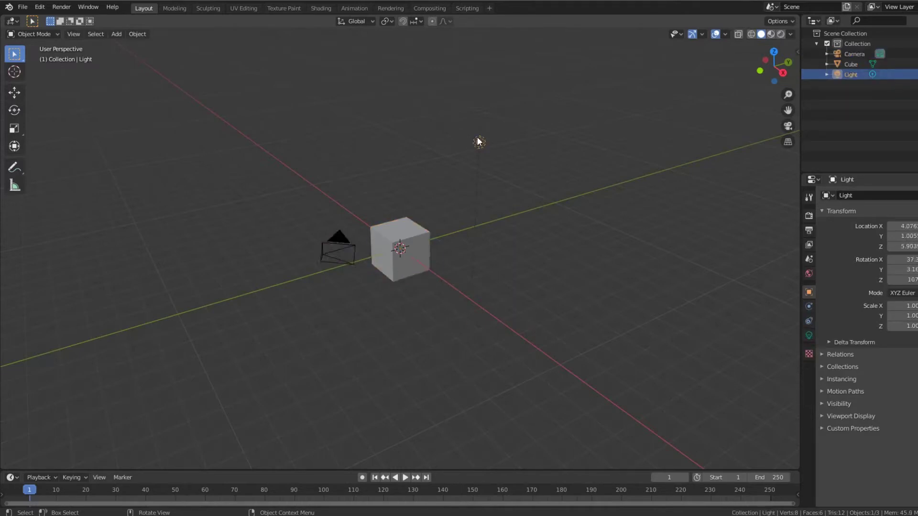
left_click(336, 260)
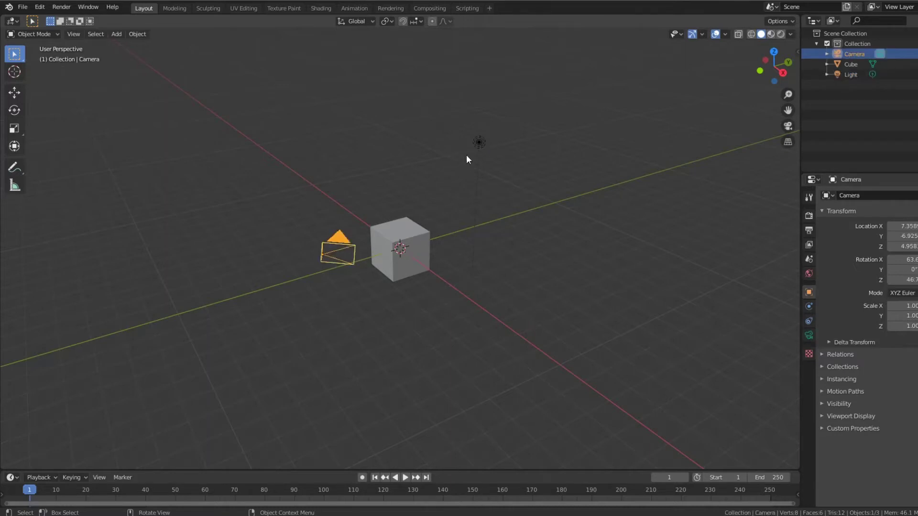
left_click(405, 145)
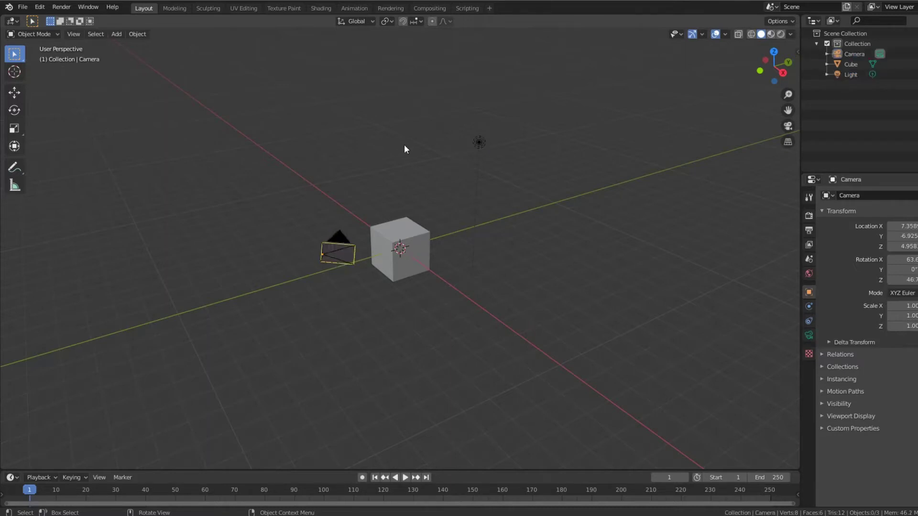
- Select the cube and open it for mesh editing in the Modeling workspace
left_click(415, 233)
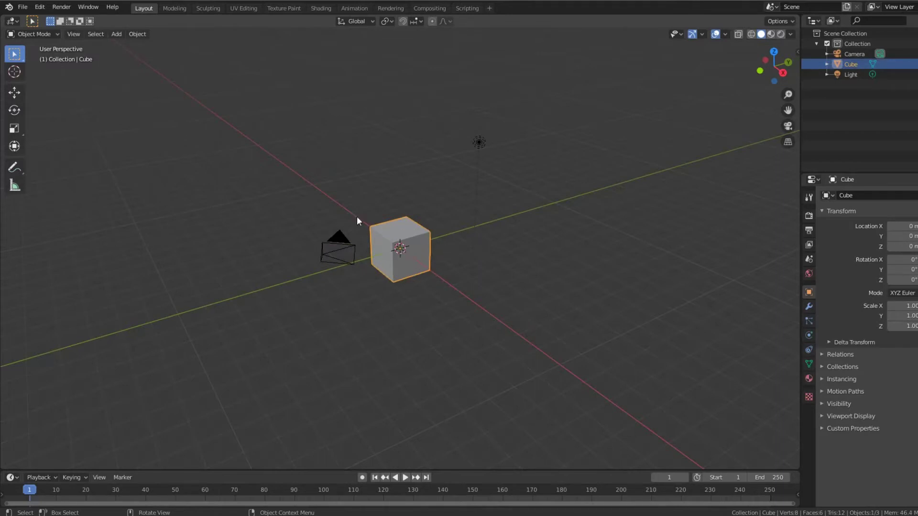
left_click(175, 9)
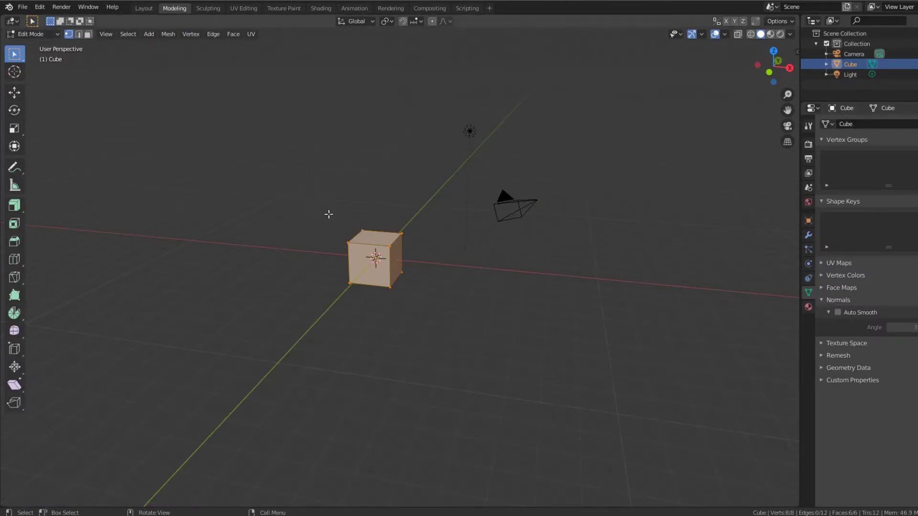
middle_click_drag(299, 217, 354, 221)
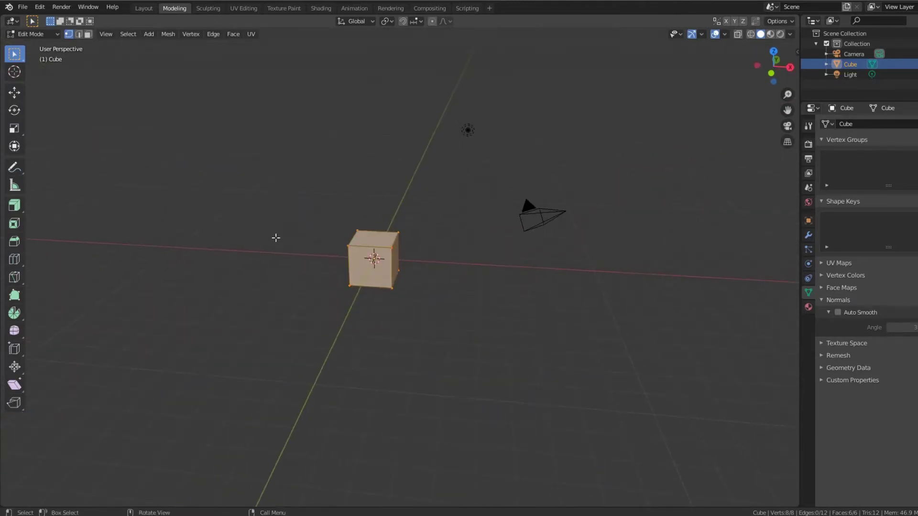
- Try edge and face selection modes on the cube, picking two of its front edges and its front face
left_click(68, 35)
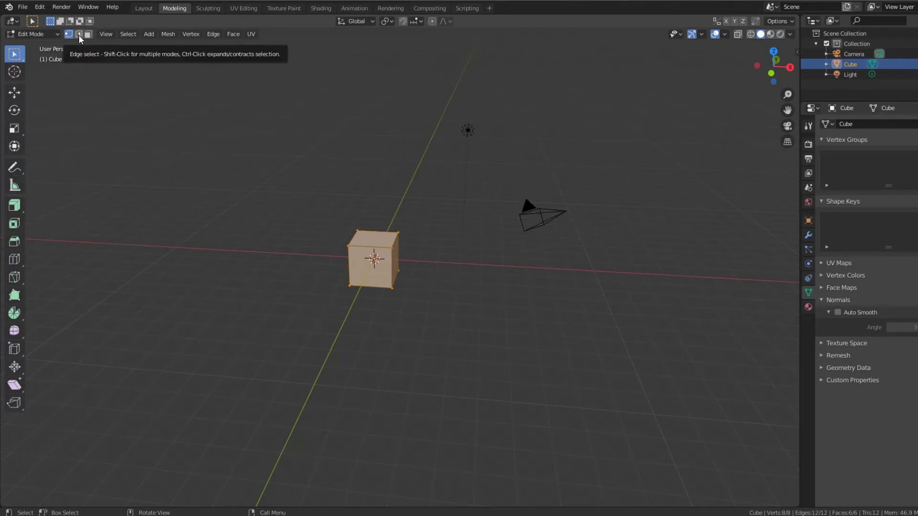
left_click(79, 36)
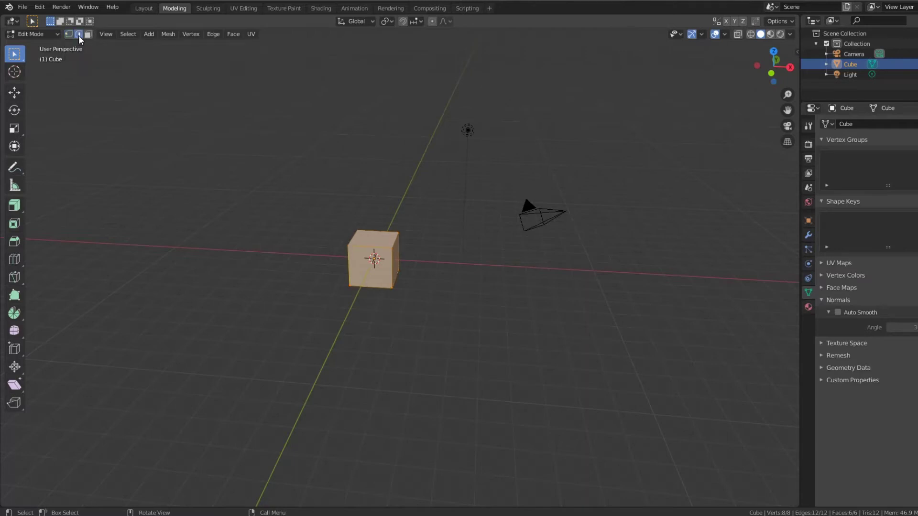
left_click(374, 246)
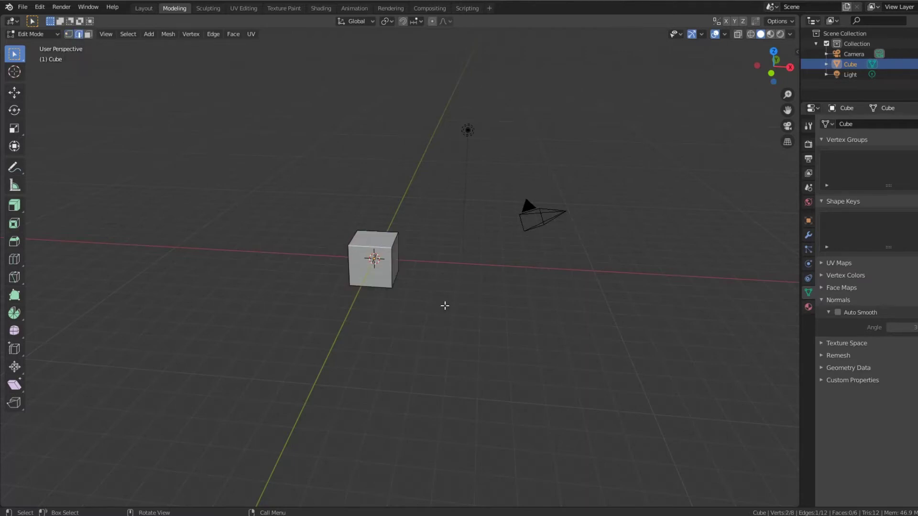
left_click(367, 286)
left_click(87, 34)
left_click(354, 274)
middle_click_drag(412, 263, 267, 278)
middle_click_drag(356, 265, 331, 278)
middle_click_drag(223, 278, 182, 271)
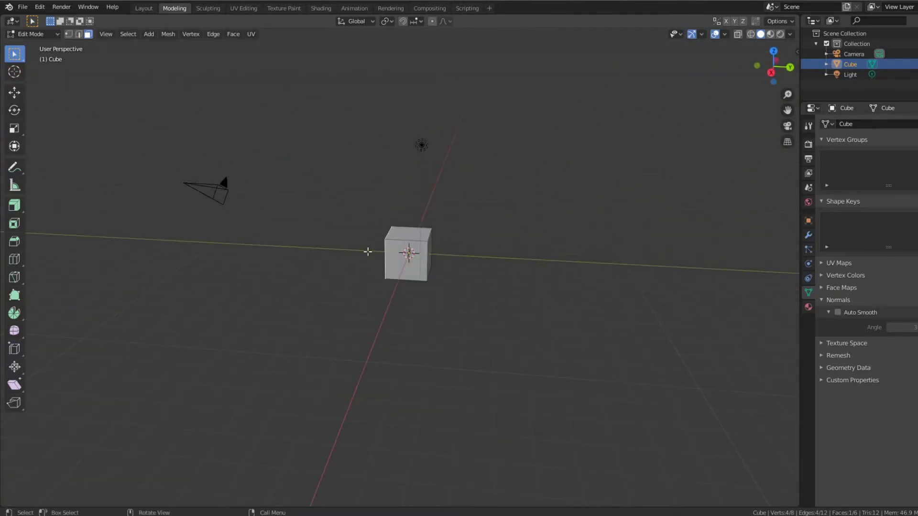
middle_click_drag(335, 254, 394, 264)
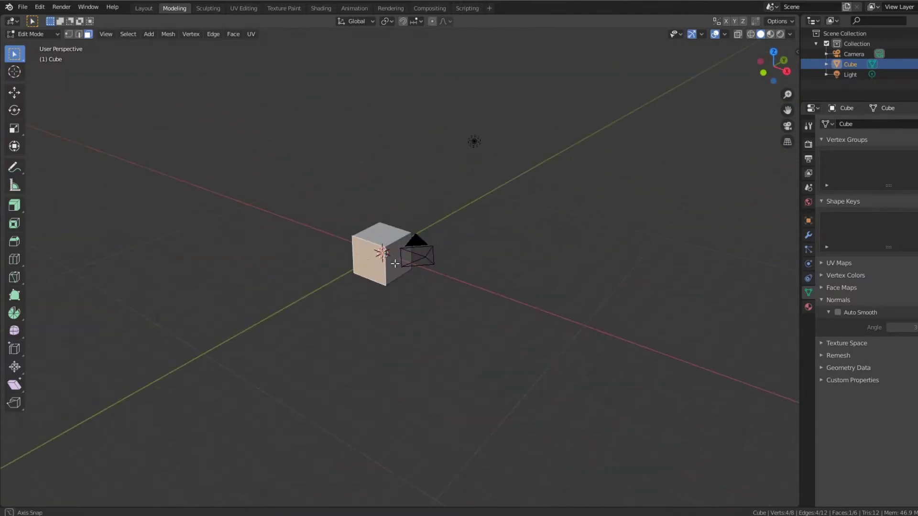
- Select the whole cube, scale it down along Z into a thin flat slab, and clear the selection
left_click(137, 39)
left_click(143, 45)
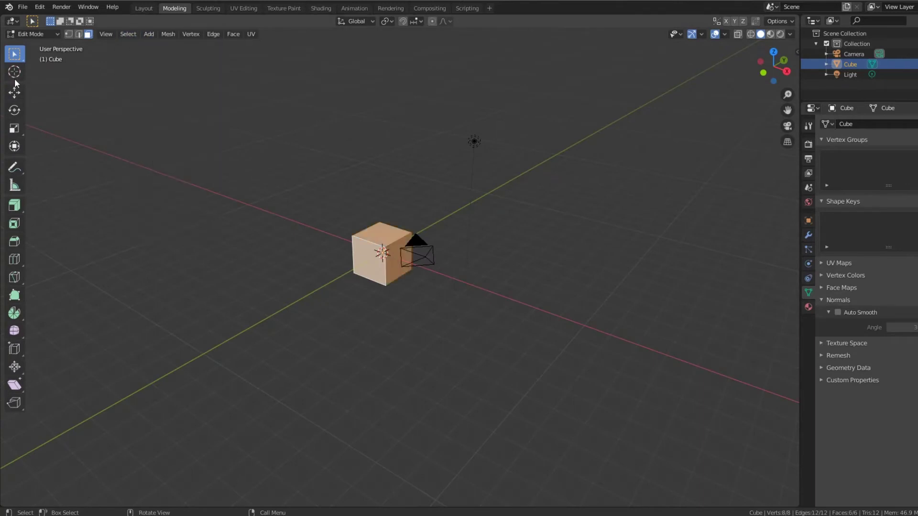
left_click(14, 128)
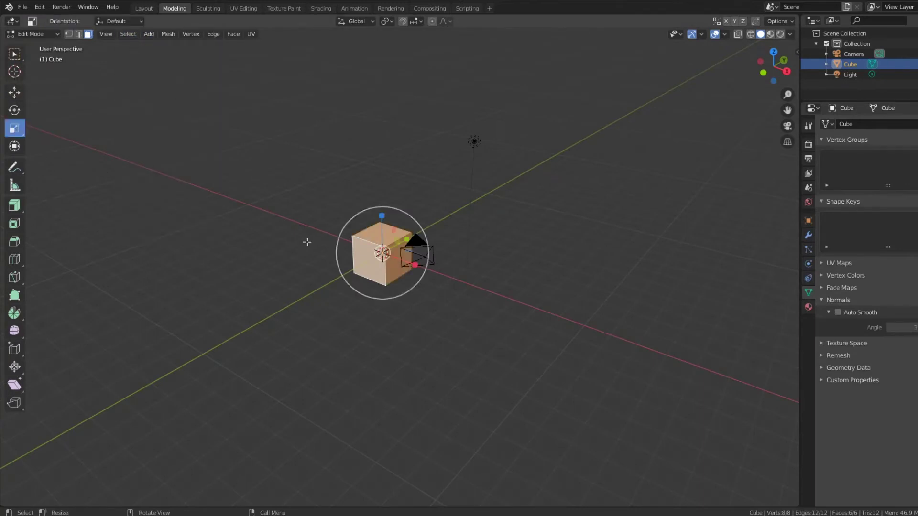
middle_click_drag(307, 241, 184, 234)
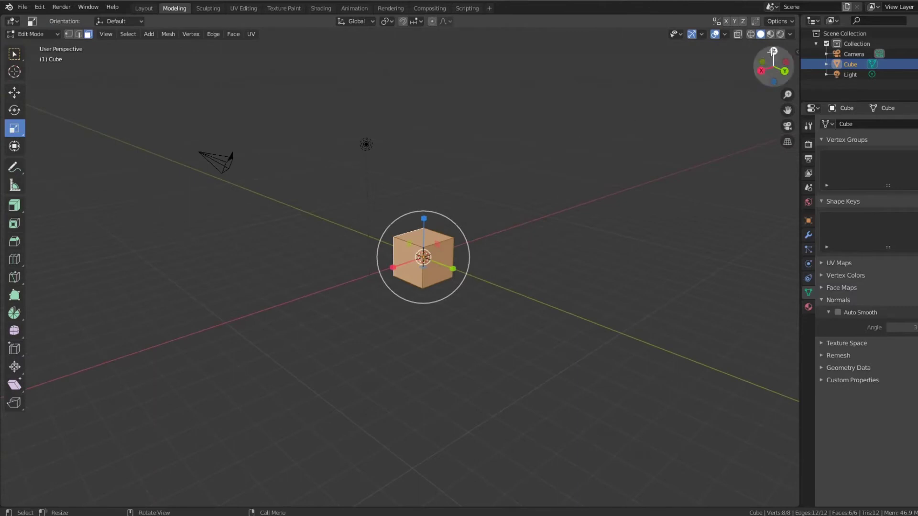
left_click_drag(424, 219, 423, 244)
middle_click_drag(357, 255, 442, 274)
left_click(312, 241)
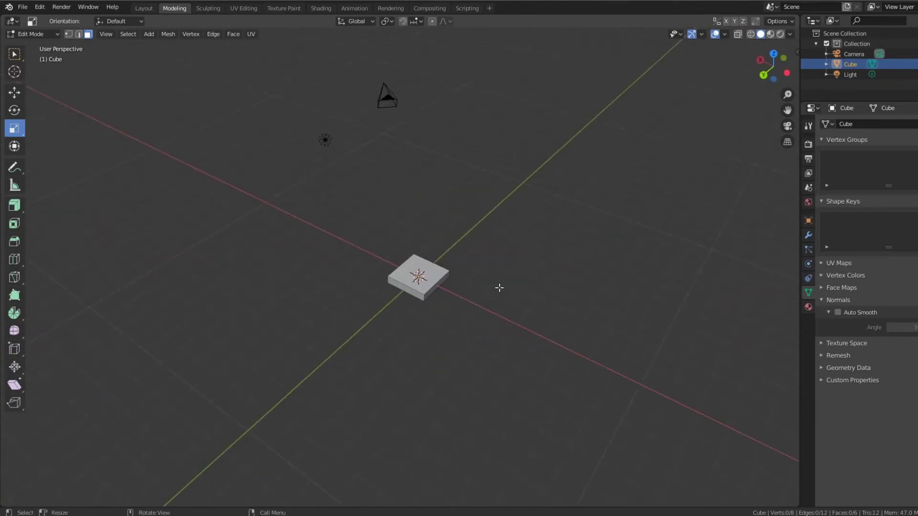
- Add two loop cuts in each horizontal direction of the slab, dividing its top into a 3 by 3 grid
left_click(15, 259)
middle_click_drag(237, 282, 422, 282)
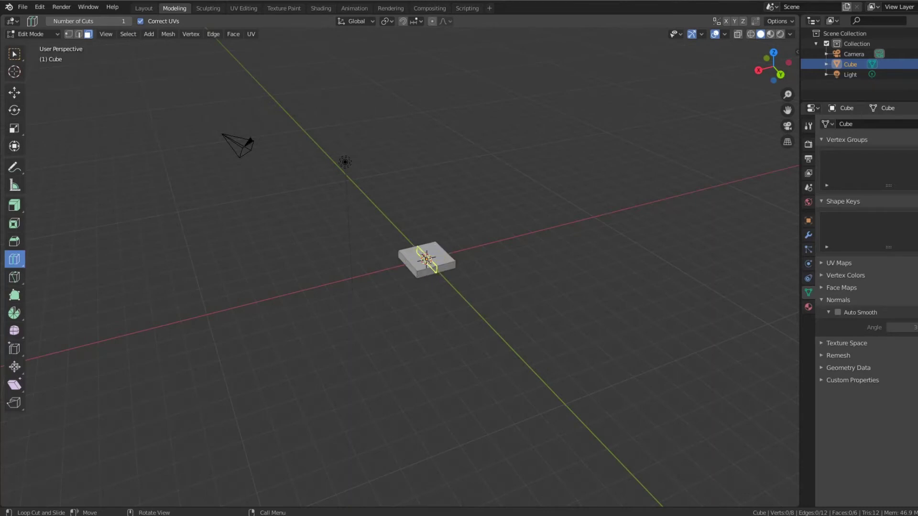
left_click(427, 258)
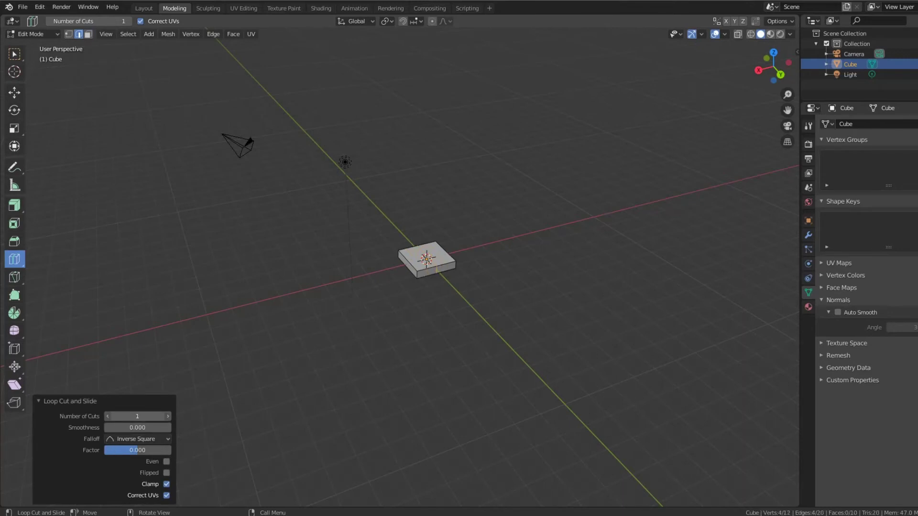
mouse_move(143, 413)
left_mouse_down()
mouse_move(153, 413)
mouse_move(135, 413)
left_mouse_up()
left_click(443, 257)
left_click(443, 257)
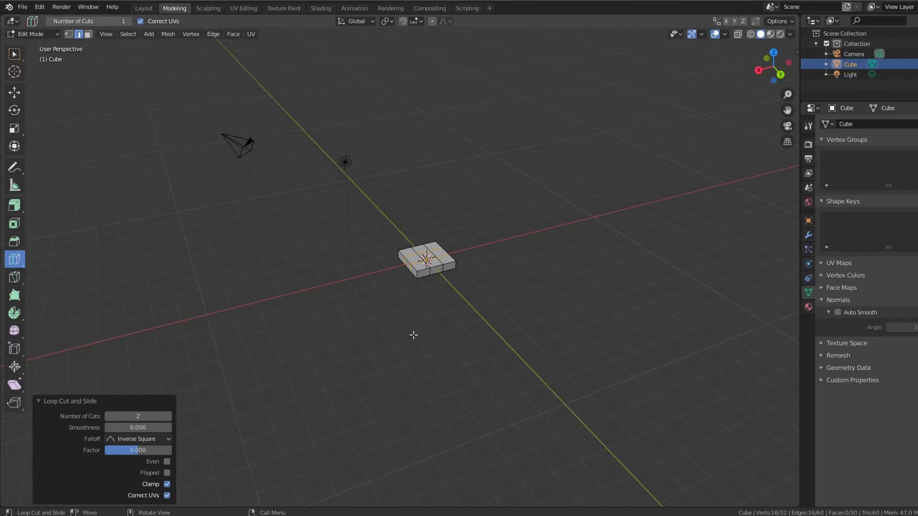
middle_click_drag(412, 333, 464, 252)
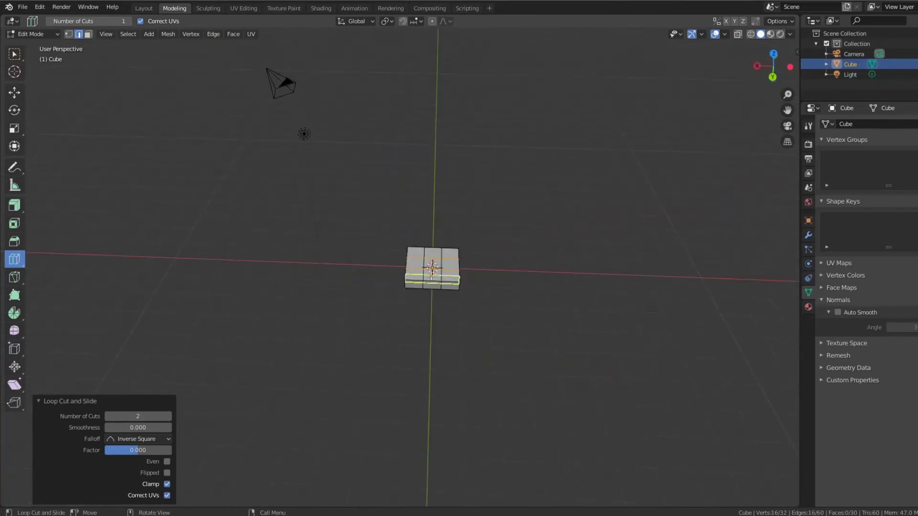
middle_click_drag(361, 305, 387, 305)
- In face selection mode, select the three top faces in the row along one side of the slab for the backrest
key("w")
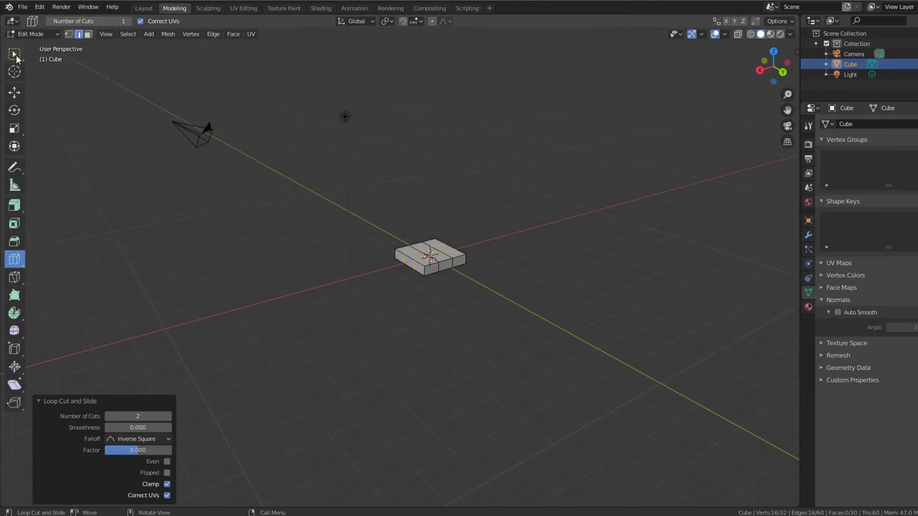
middle_click_drag(466, 277, 385, 305)
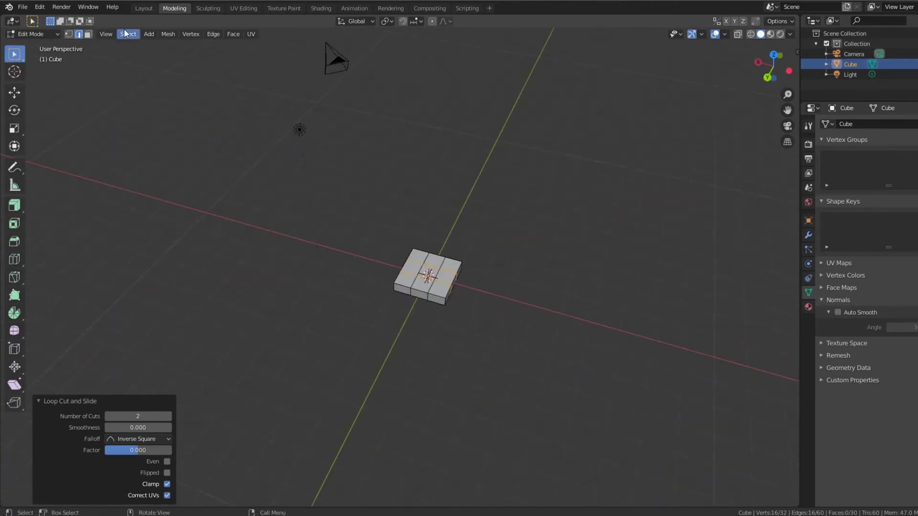
left_click(89, 34)
middle_click_drag(387, 204, 487, 205)
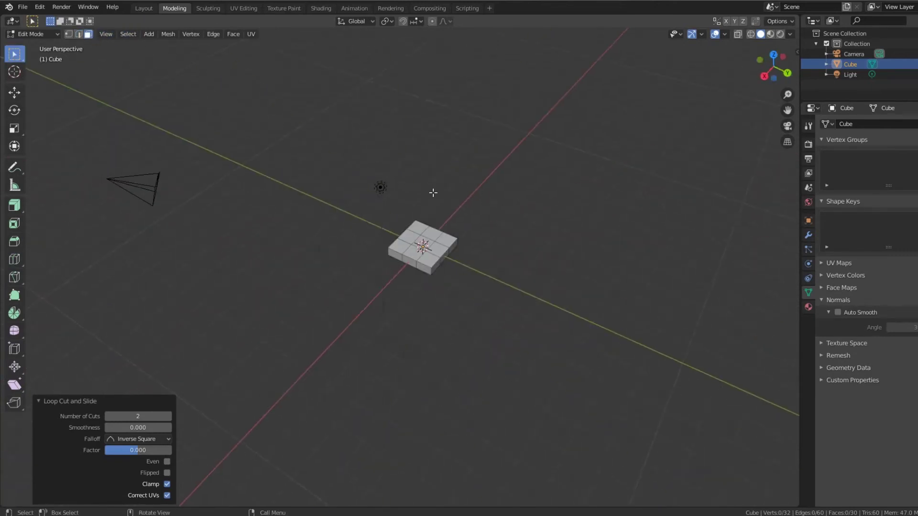
middle_click_drag(435, 194, 477, 266)
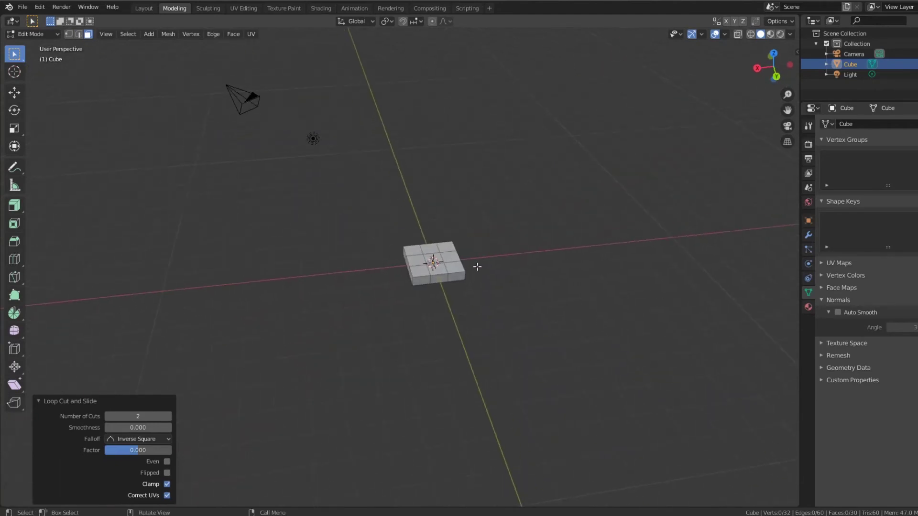
left_click(446, 248)
left_click(451, 258, "shift")
left_click(455, 269, "shift")
- Add the four corner faces on the slab's underside to the selection for the legs
middle_click_drag(399, 288, 398, 193)
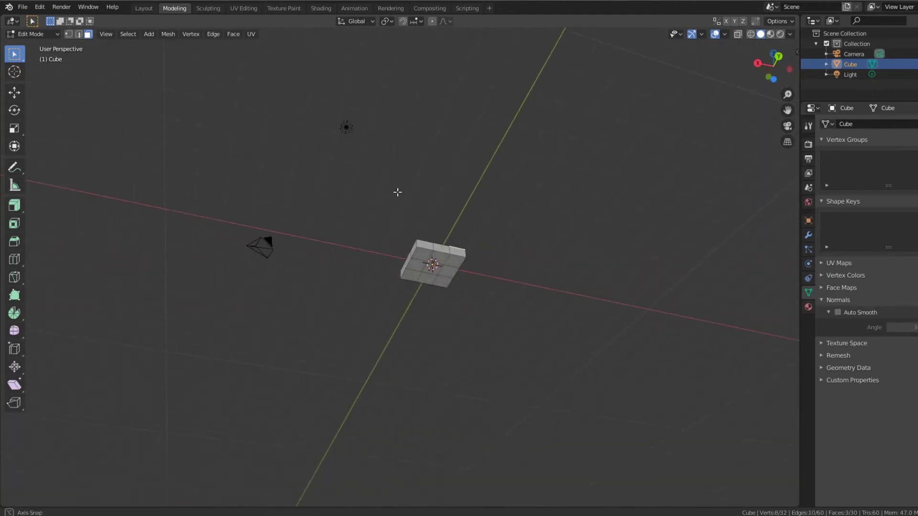
left_click(420, 257, "shift")
left_click(452, 264, "shift")
left_click(444, 279, "shift")
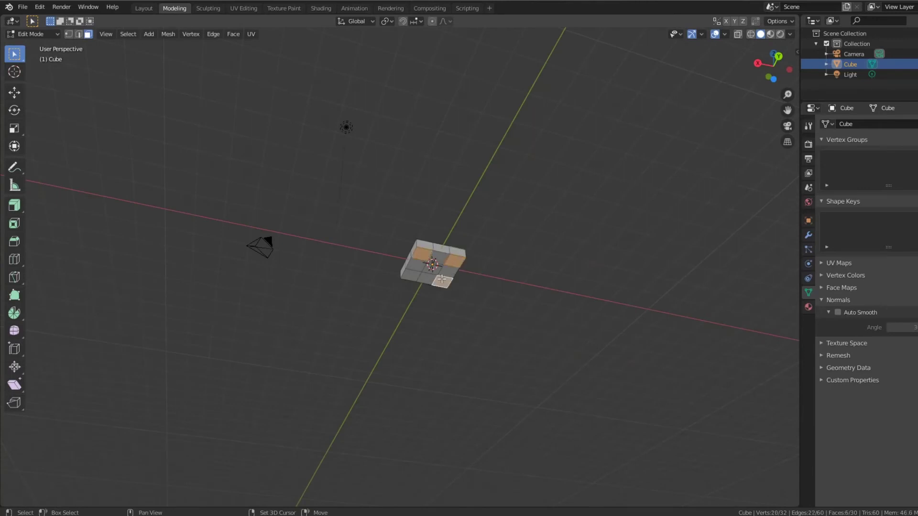
left_click(411, 276, "shift")
- Extrude the selected faces outward 3 m along their normals to form the backrest and four legs, and clear the selection
middle_click_drag(391, 235, 181, 253)
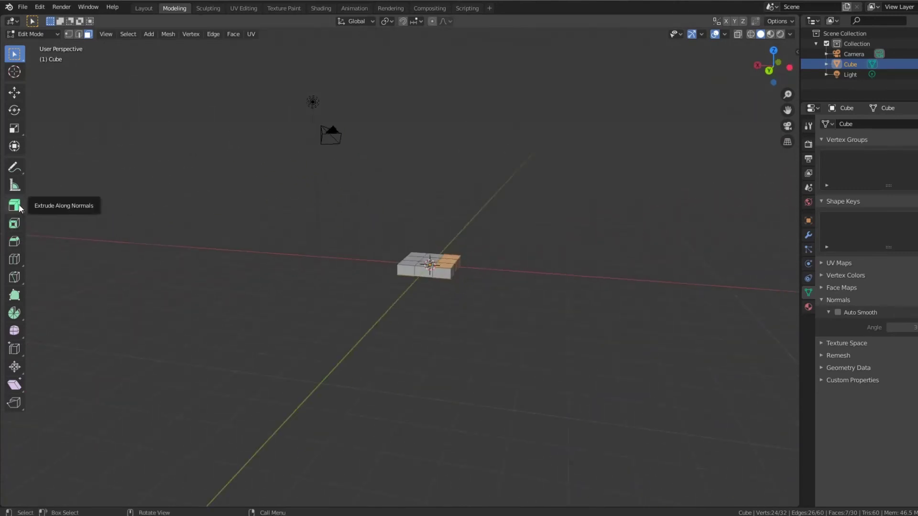
left_click_drag(17, 214, 60, 235)
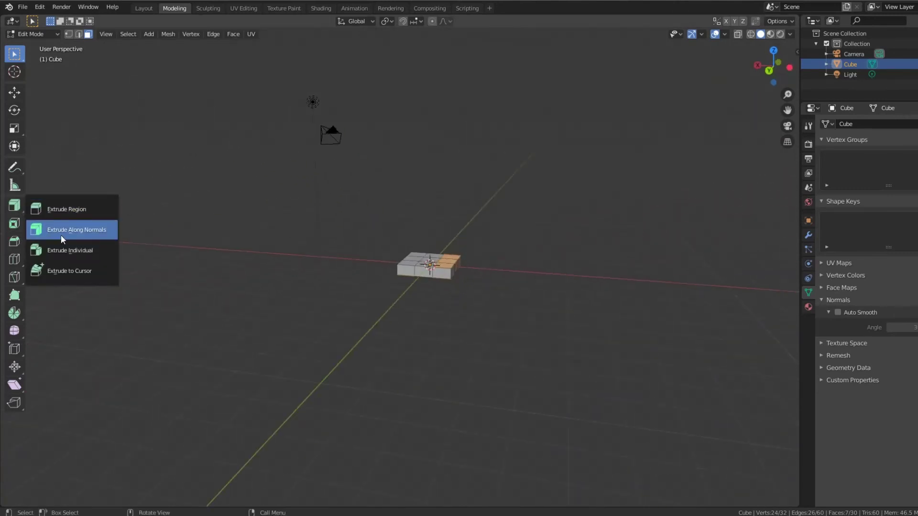
left_click(63, 233)
middle_click_drag(277, 248, 495, 213)
left_click_drag(508, 173, 509, 134)
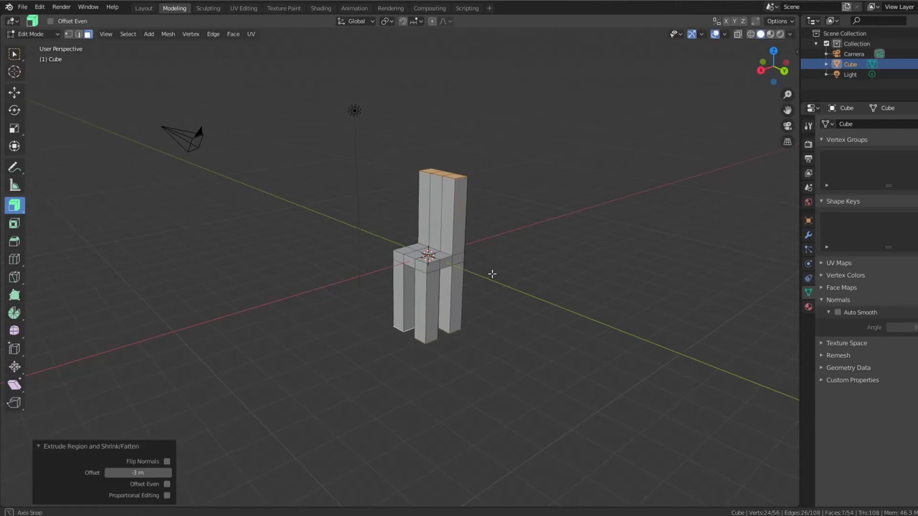
middle_click_drag(492, 274, 437, 300)
left_click(351, 311)
- Select the bottom faces of the four legs and move them up 1 m along Z to shorten the legs
middle_click_drag(391, 230, 393, 259)
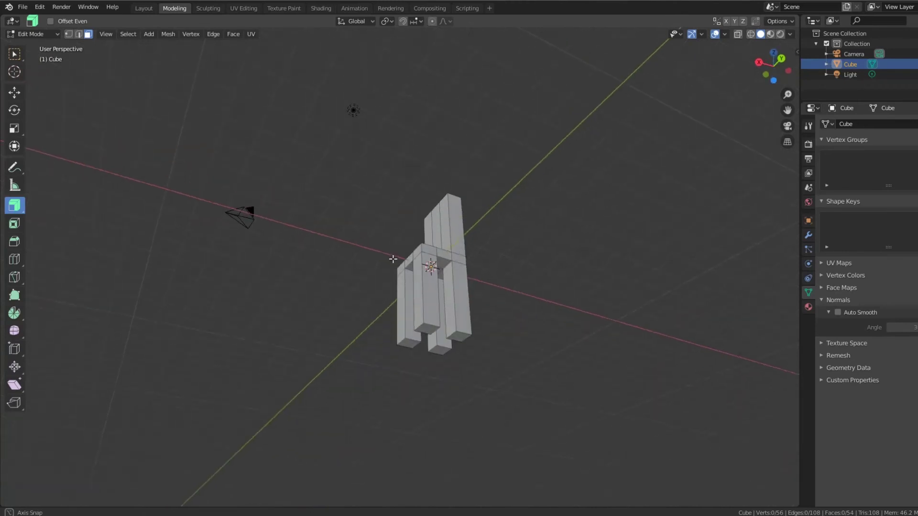
key("w")
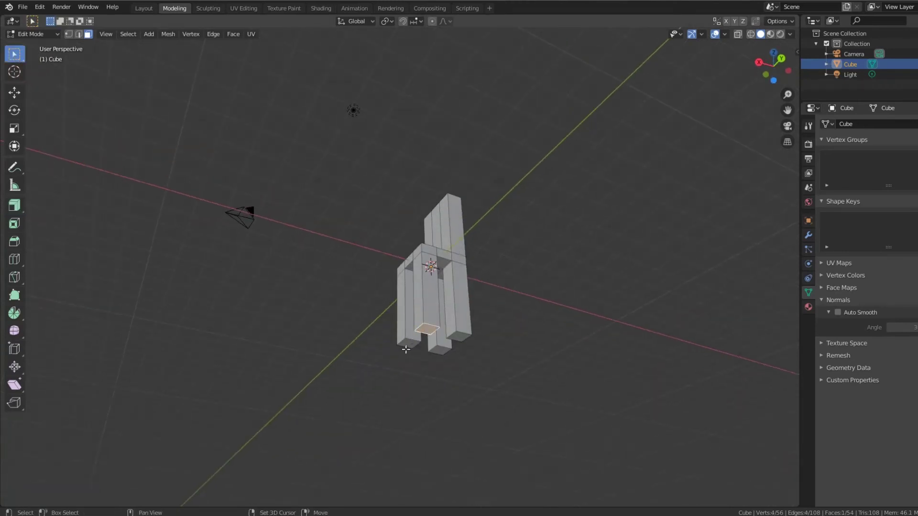
left_click(441, 350, "shift")
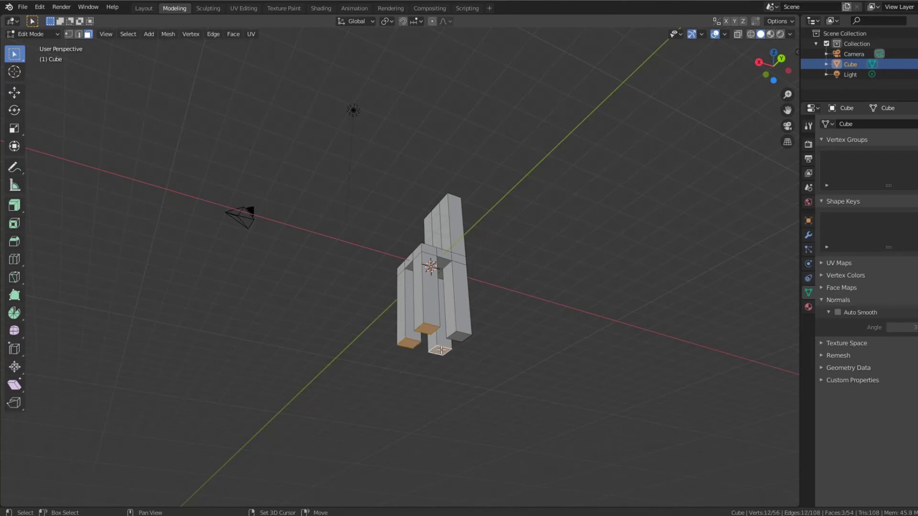
left_click(466, 336, "shift")
left_click(14, 91)
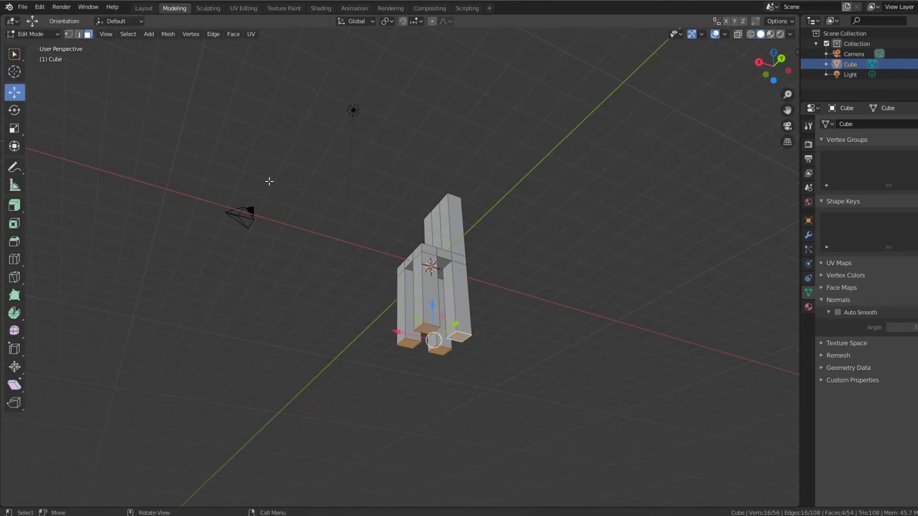
middle_click_drag(268, 181, 261, 265)
left_click_drag(430, 293, 429, 267)
middle_click_drag(429, 268, 598, 280)
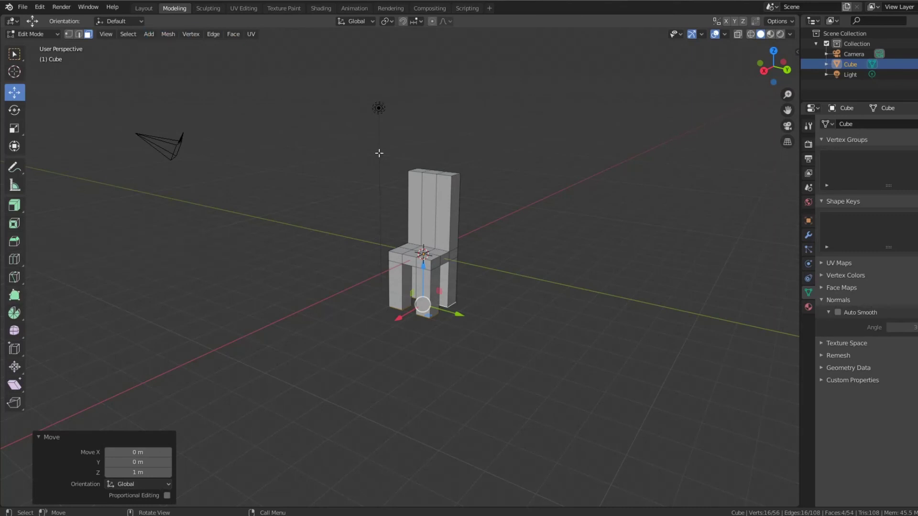
middle_click_drag(287, 184, 239, 220)
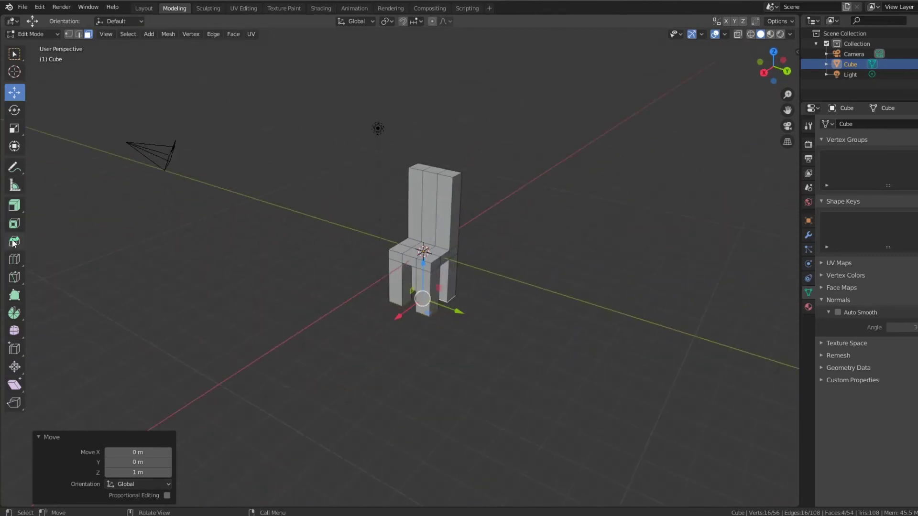
- Select the whole chair mesh, bevel its edges with one segment, and clear the selection
left_click(148, 34)
left_click(129, 34)
left_click(139, 45)
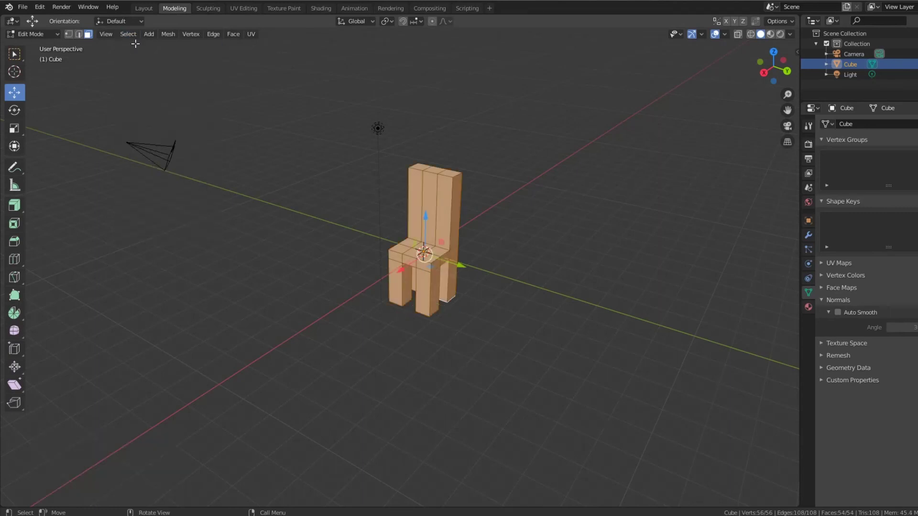
left_click(15, 241)
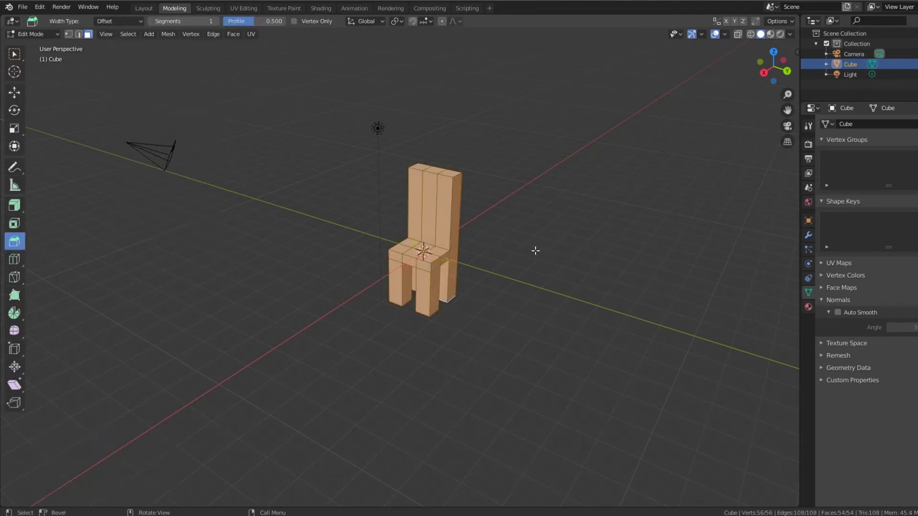
left_click_drag(534, 250, 534, 295)
left_click(531, 302)
middle_click_drag(525, 301, 466, 283)
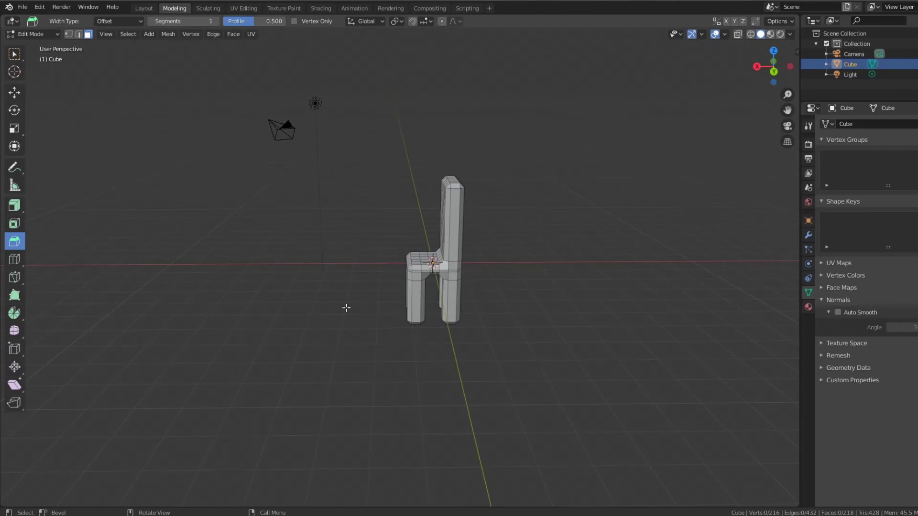
middle_click_drag(349, 307, 389, 316)
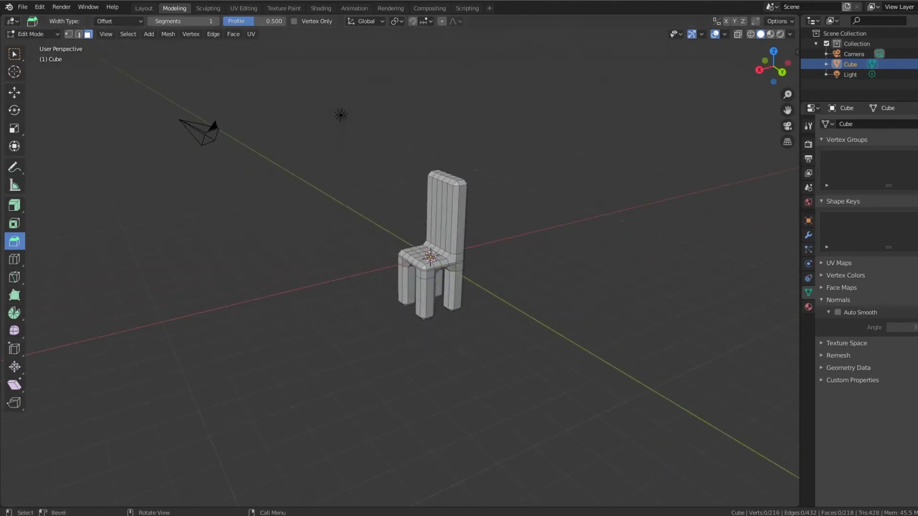